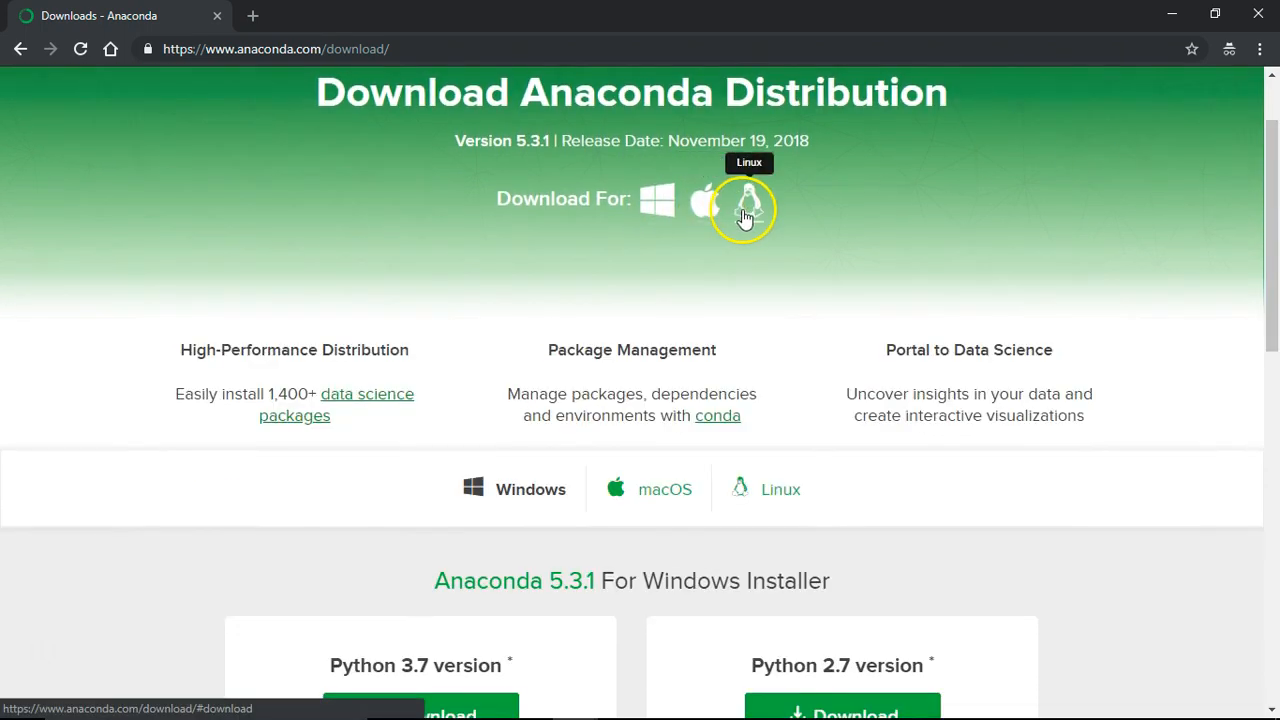
Scroll the Anaconda download page to the 5.3.1 Windows installers for Python 3.7 and 2.7.
left_click_drag(1272, 165, 1258, 270)
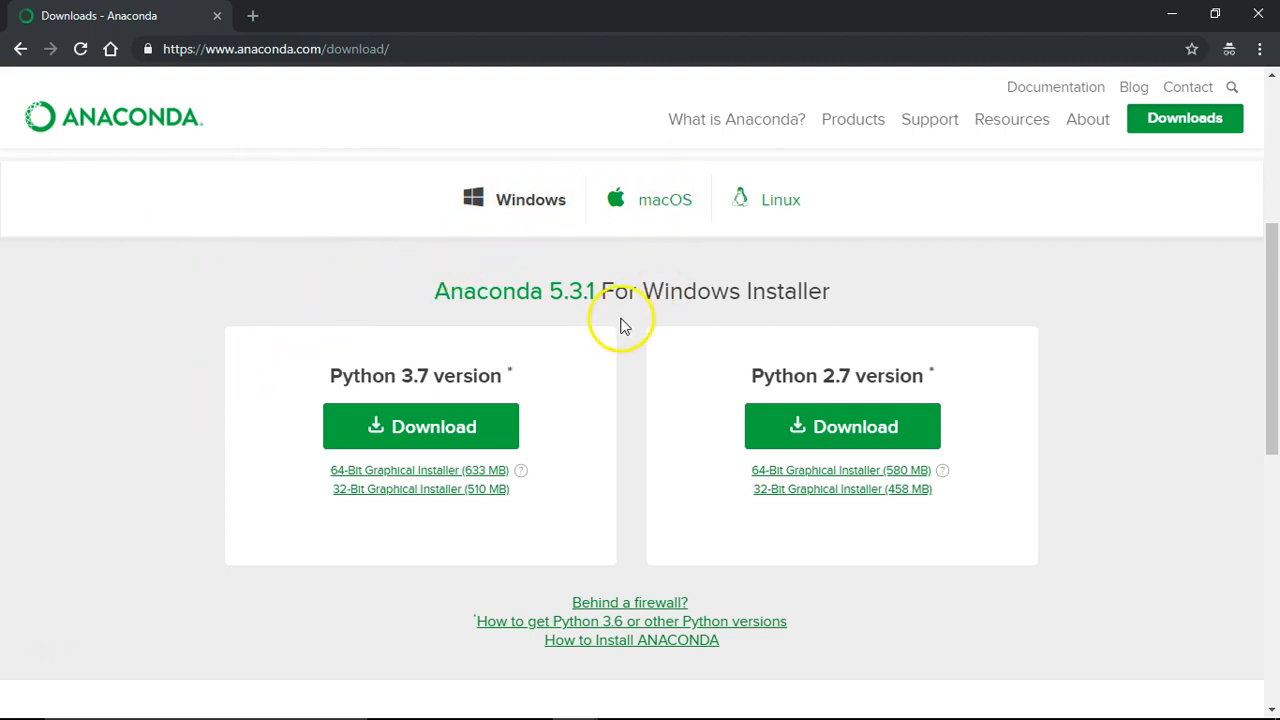
Request the Python 3.7 64-Bit Graphical Installer (633 MB) and dismiss the Save As dialog.
left_click_drag(1270, 246, 1272, 275)
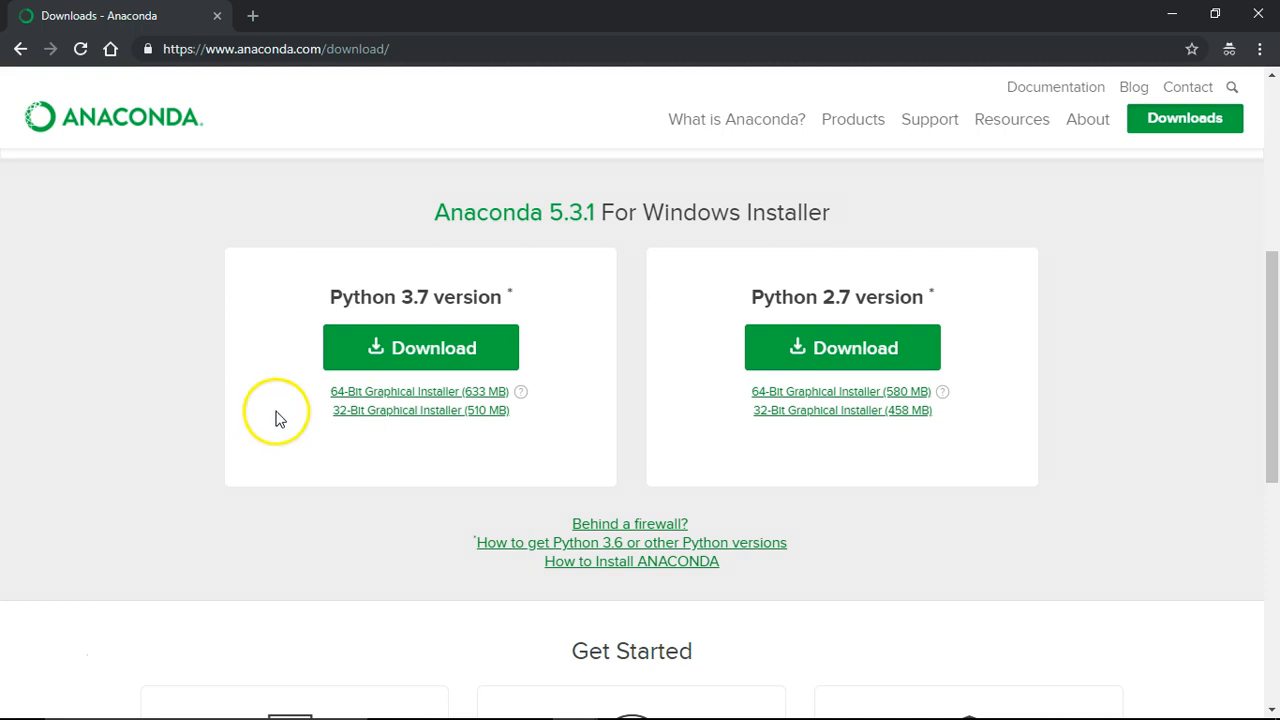
left_click(346, 393)
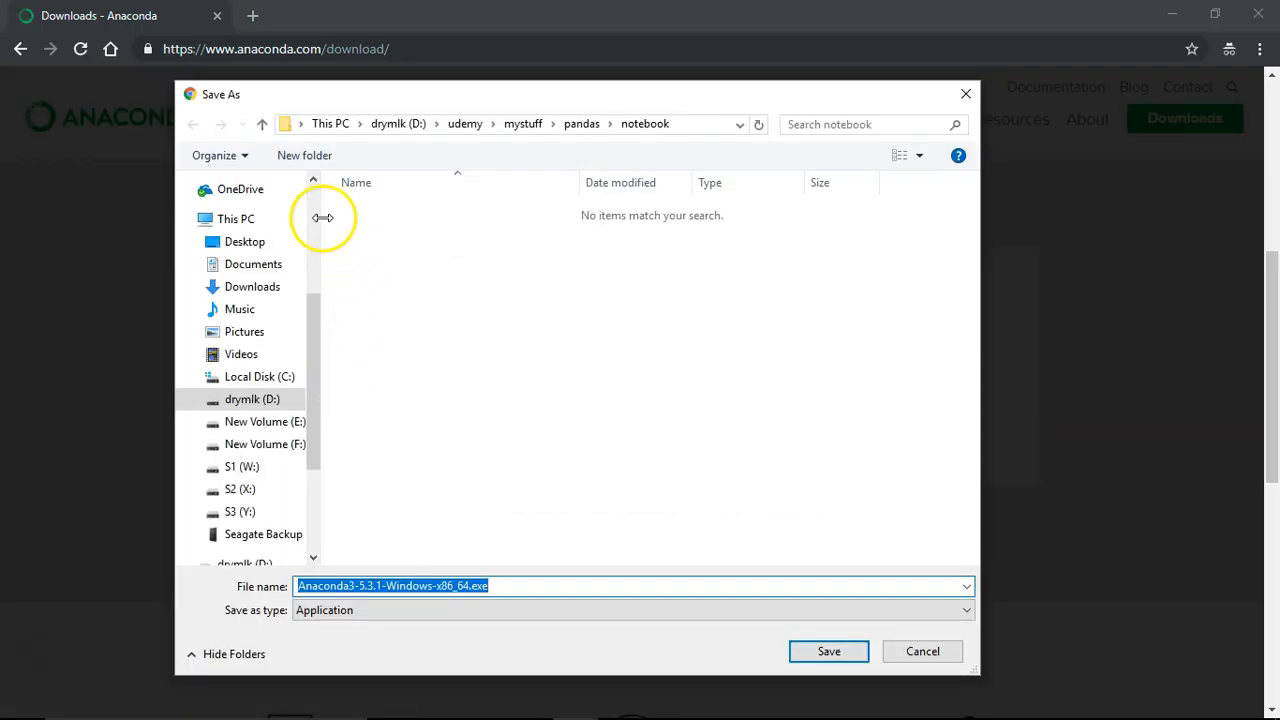
left_click(966, 96)
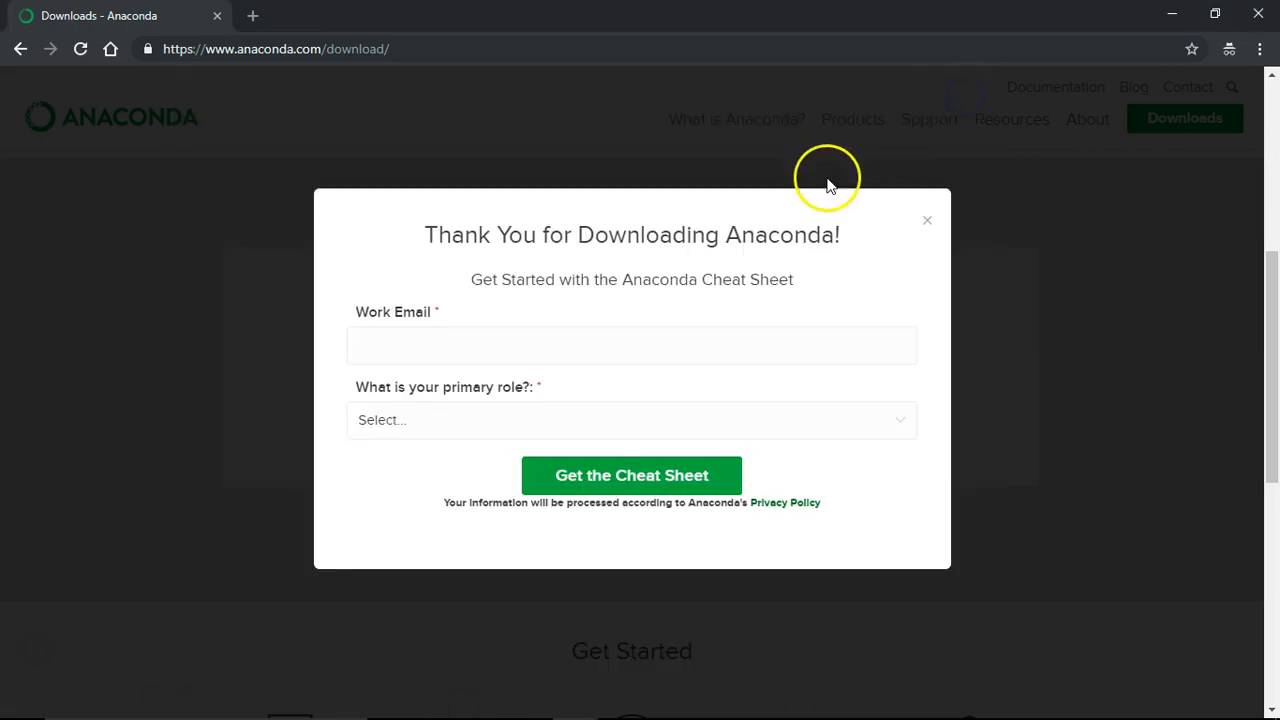
Dismiss the thank-you message, run Anaconda3-5.3.1-Windows-x86_64.exe from Y:\Anaconda, and pass the welcome page.
left_click(928, 225)
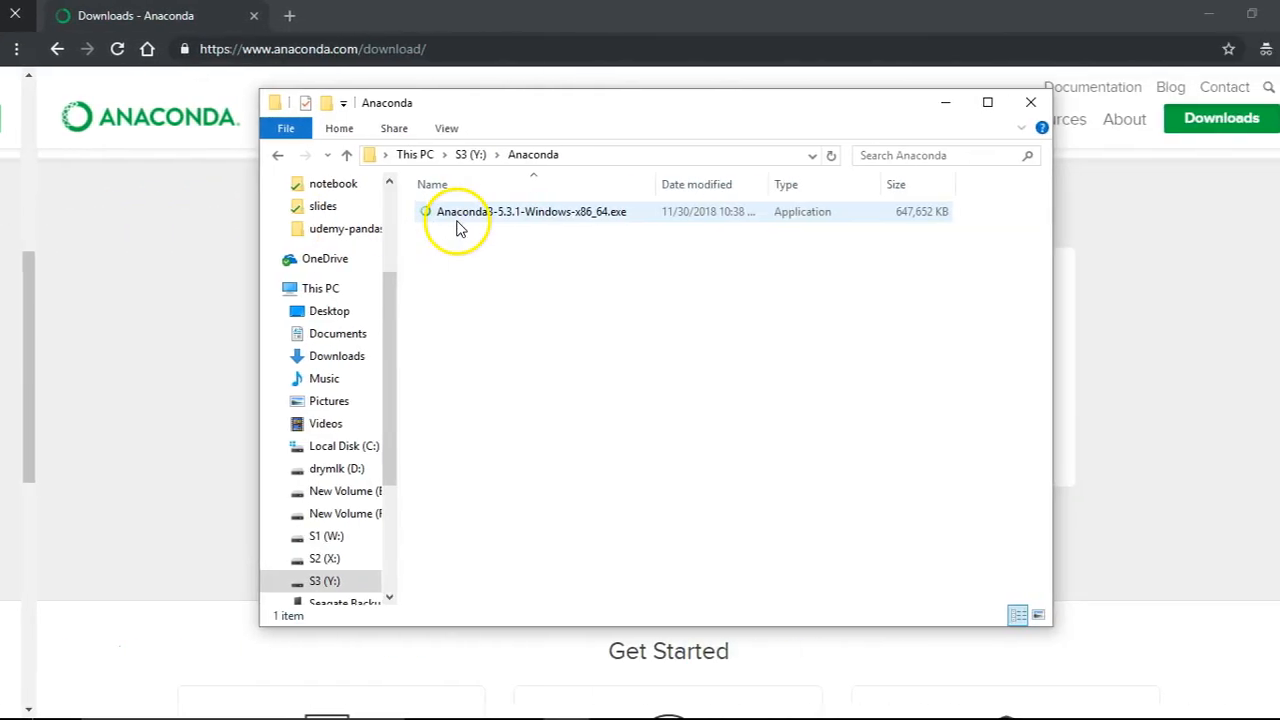
left_click(421, 222)
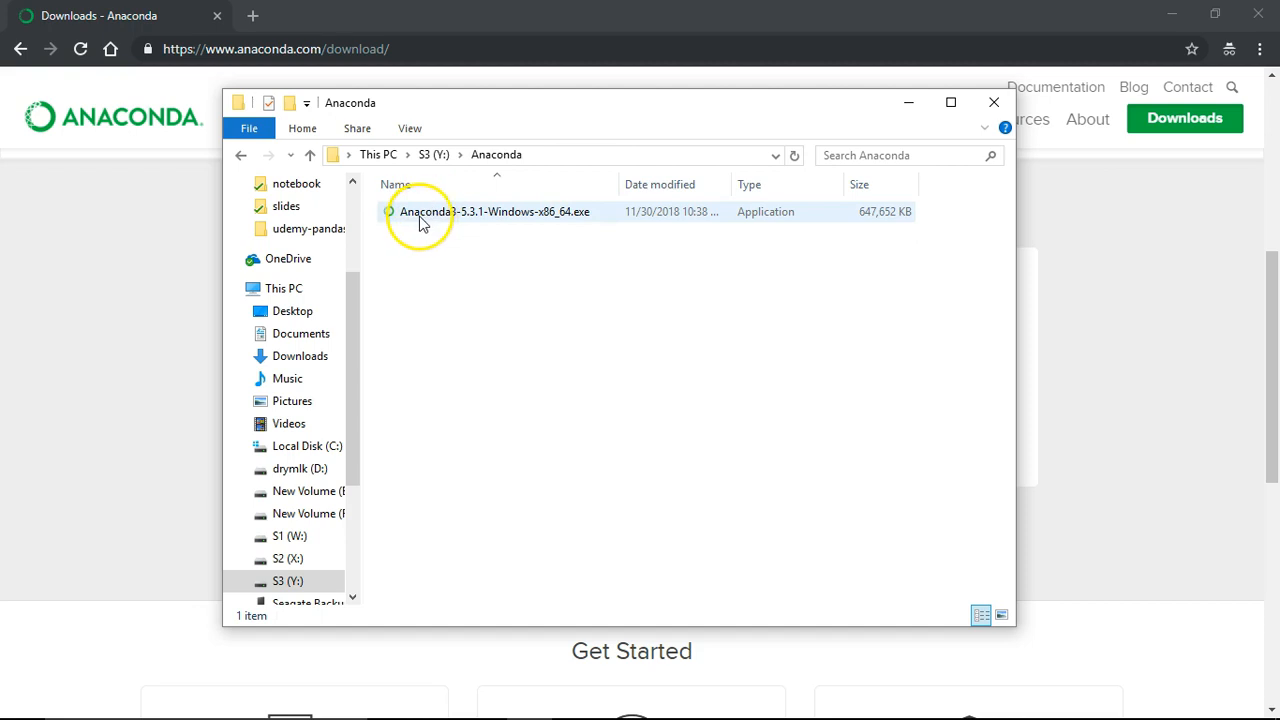
left_click(417, 218)
double_click(417, 218)
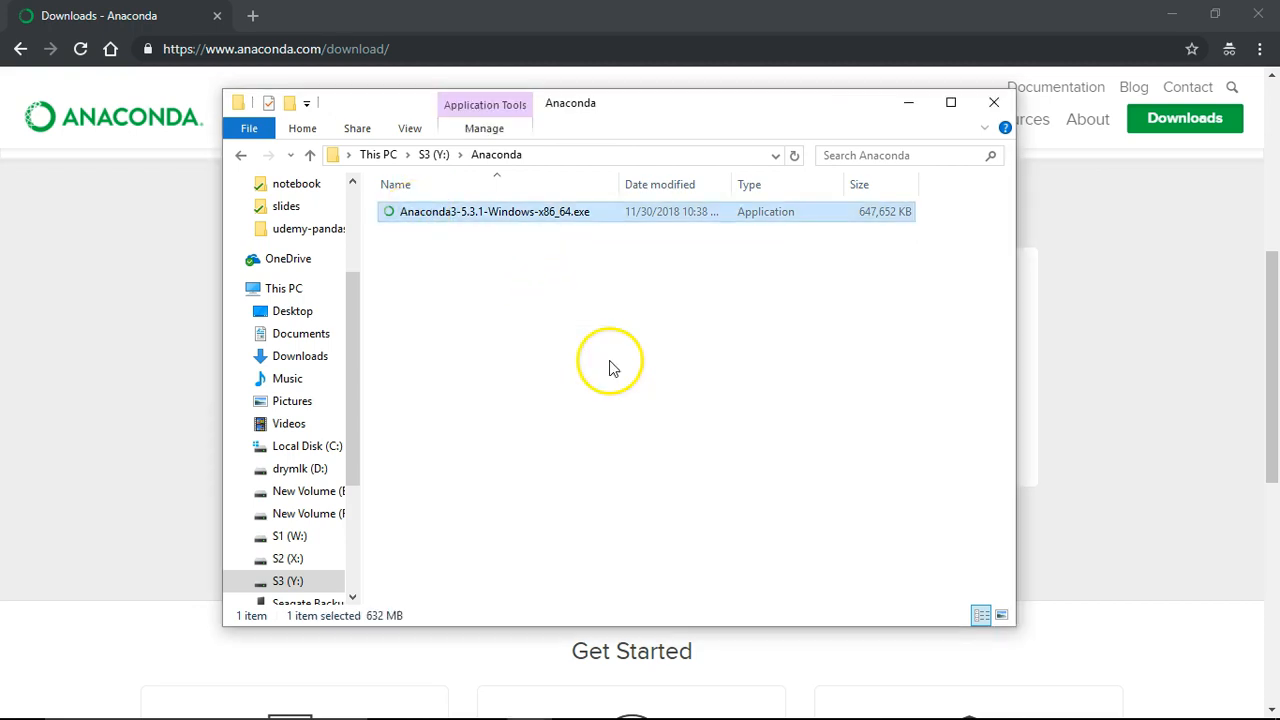
left_click(739, 522)
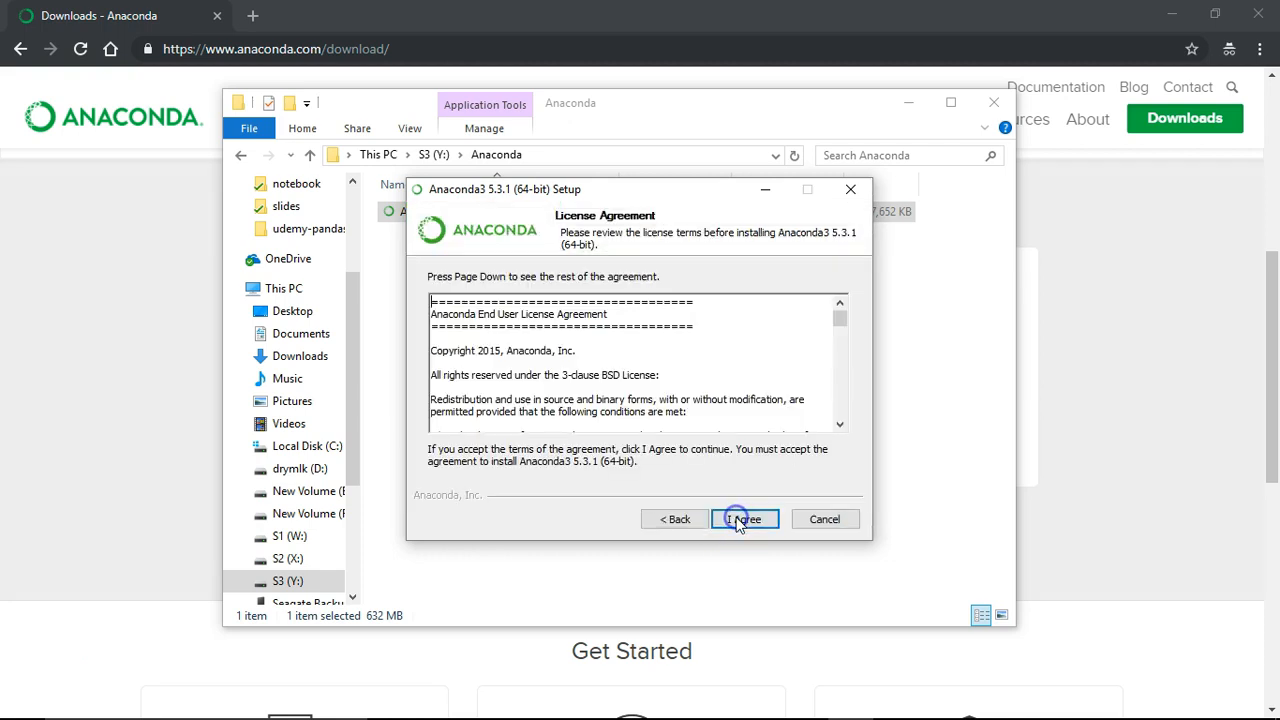
Accept the licence agreement and keep the recommended Just Me installation type.
left_click_drag(633, 198, 591, 195)
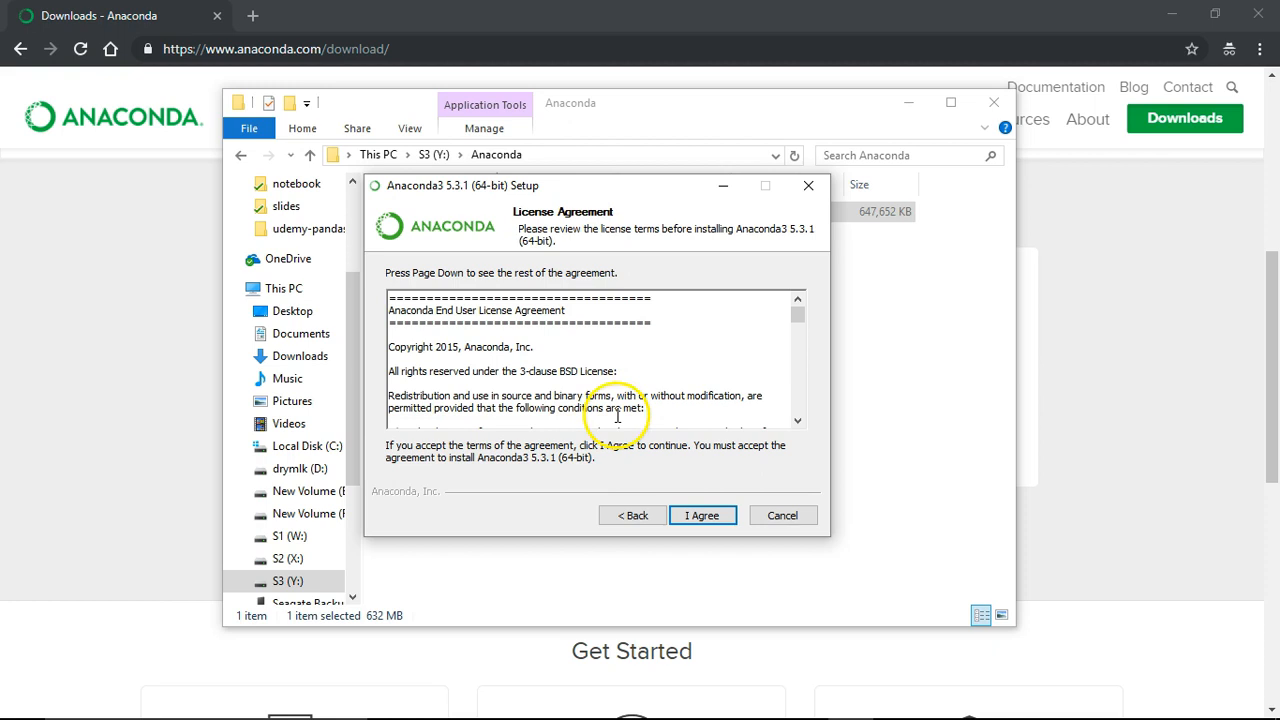
left_click(688, 514)
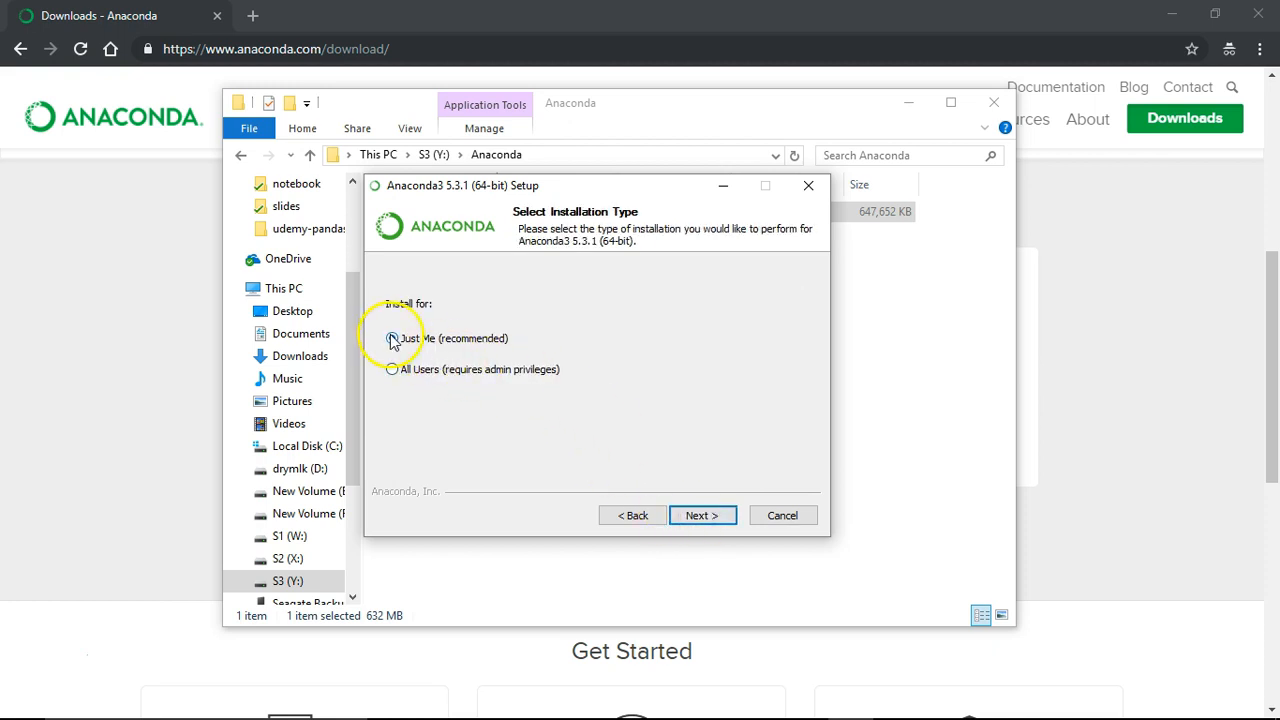
left_click(704, 520)
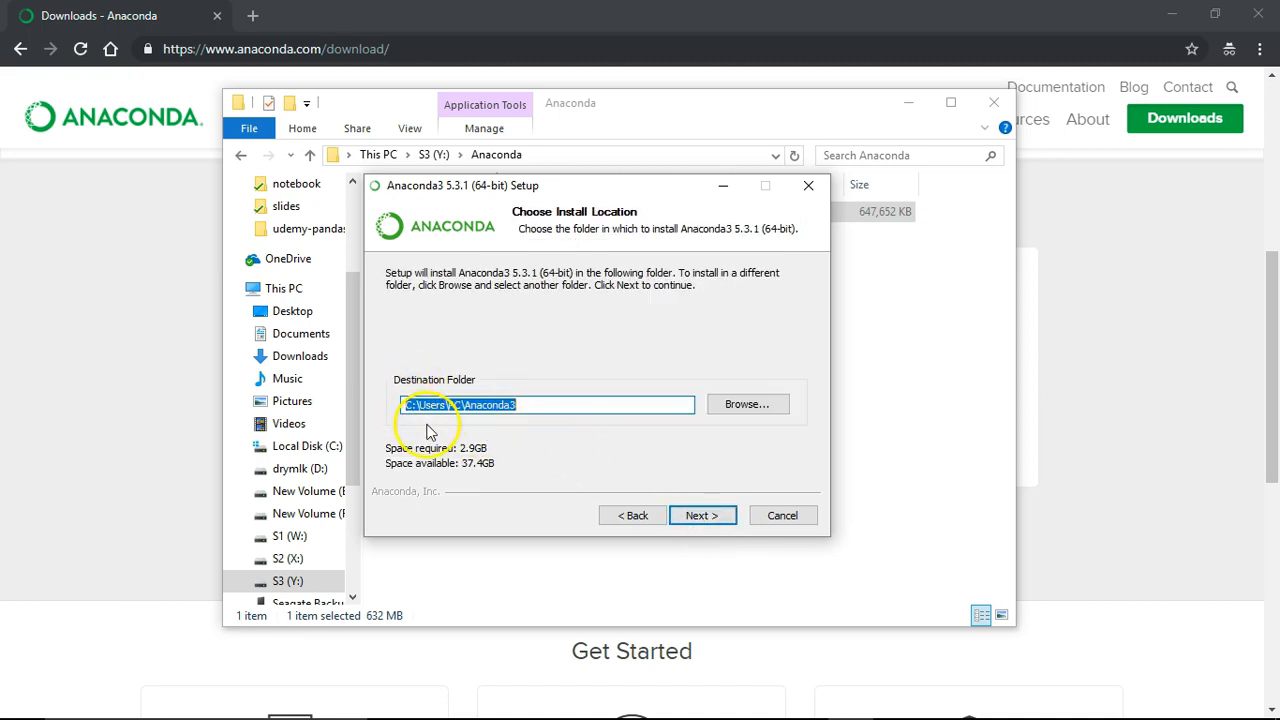
Set the destination to Y:\Anaconda and try to continue, dismissing the directory-not-empty warning.
left_click(750, 410)
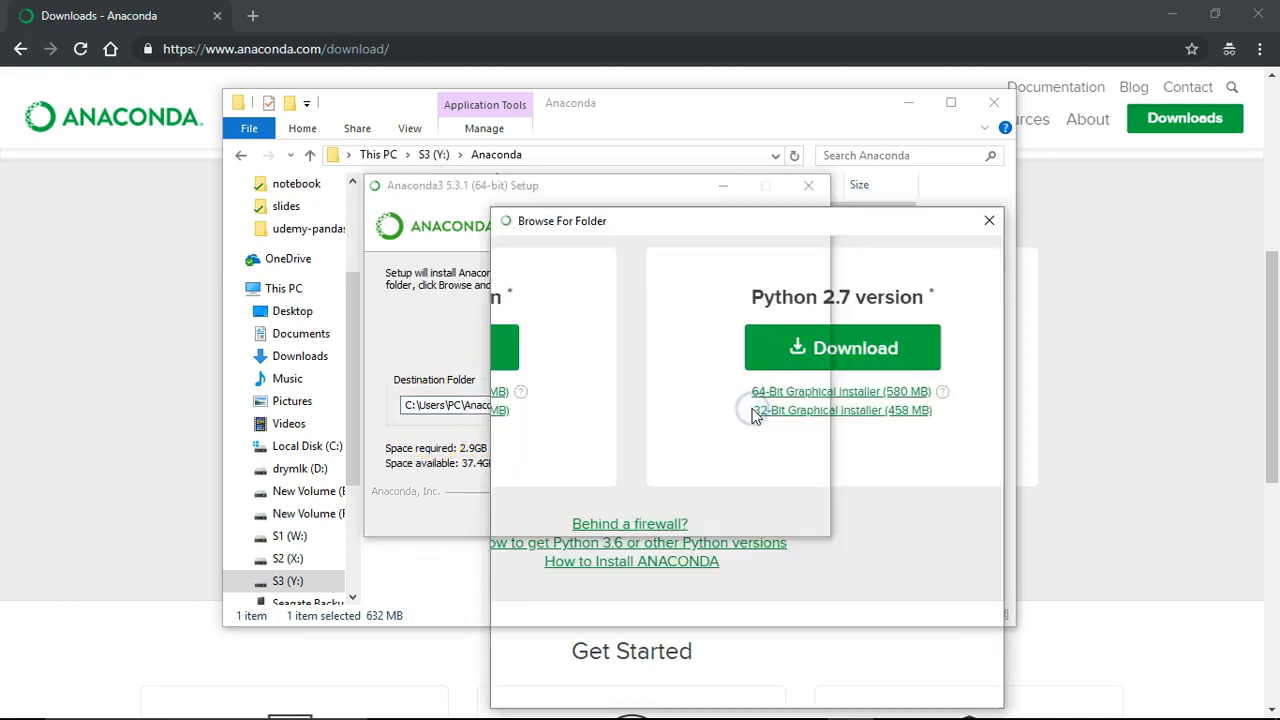
left_click_drag(686, 221, 470, 134)
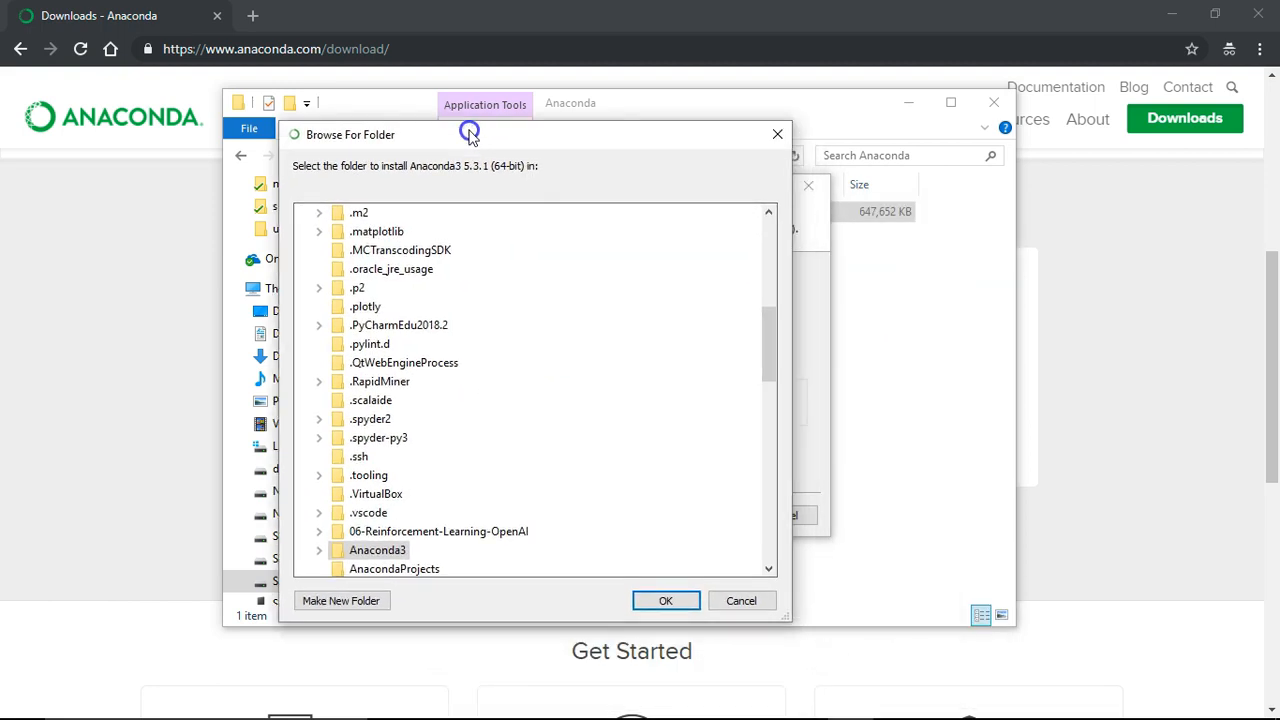
left_click_drag(768, 335, 766, 243)
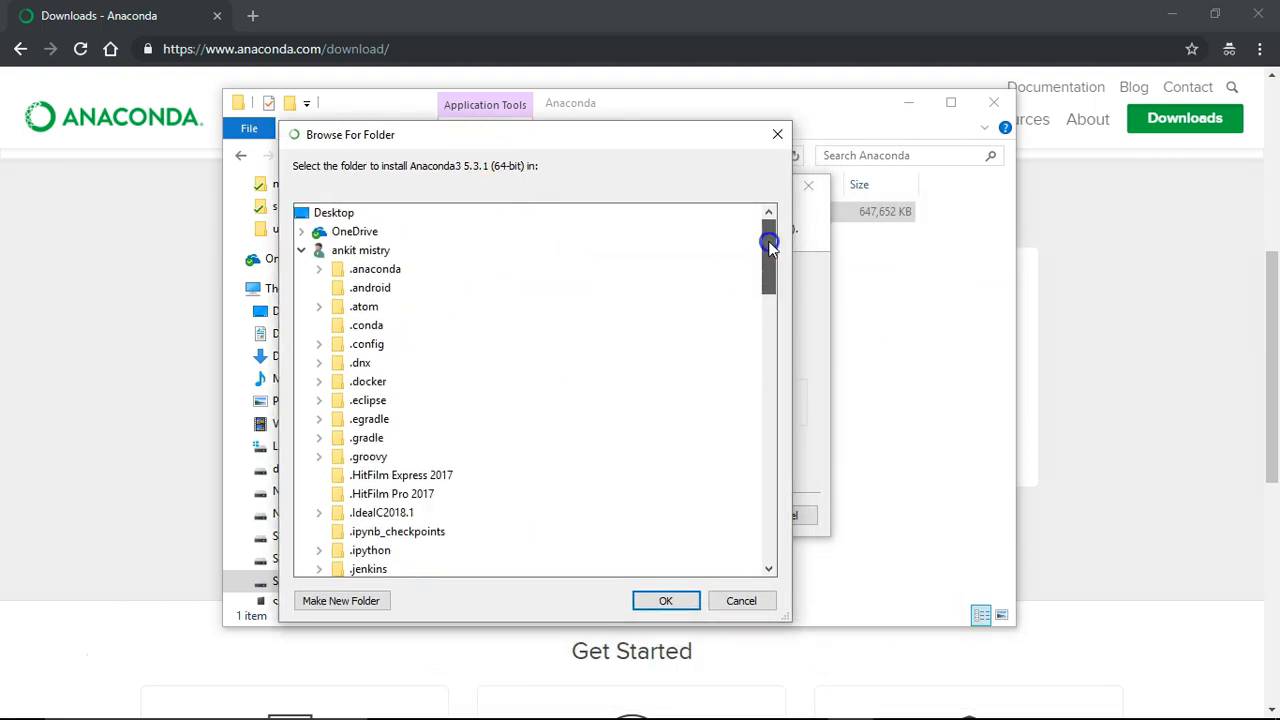
left_click(304, 251)
left_click(301, 362)
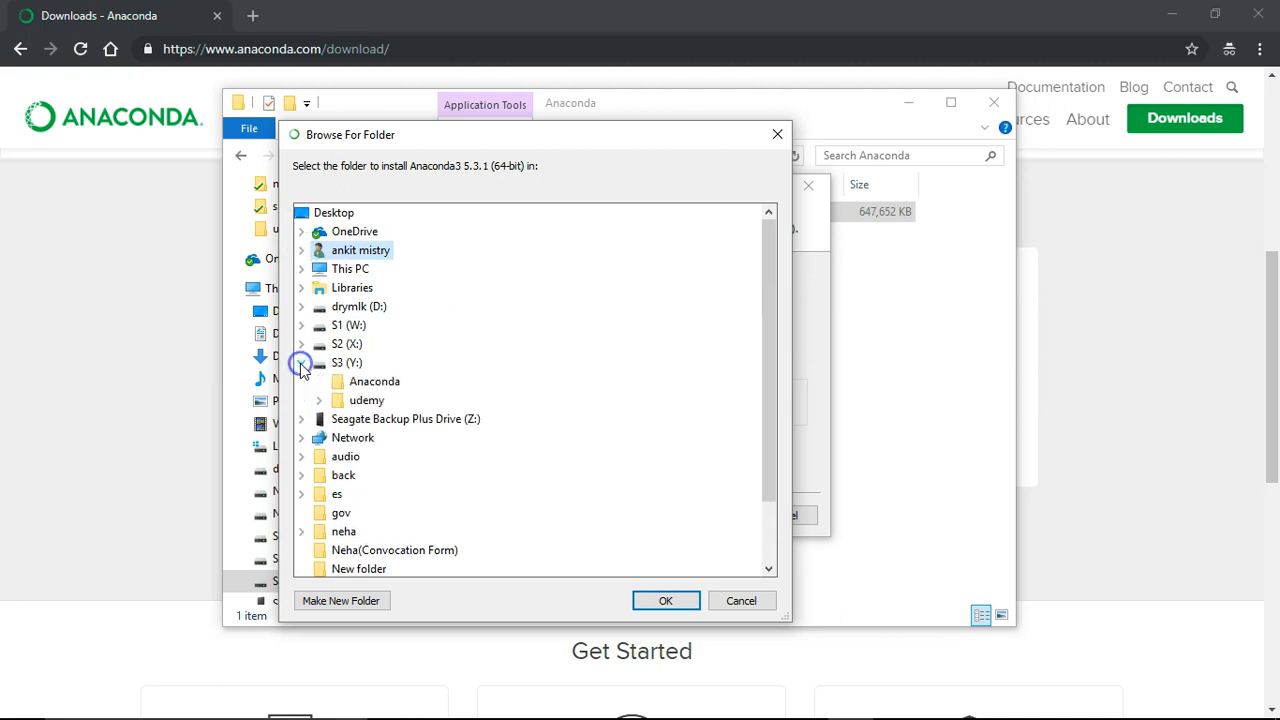
left_click(374, 383)
left_click(665, 600)
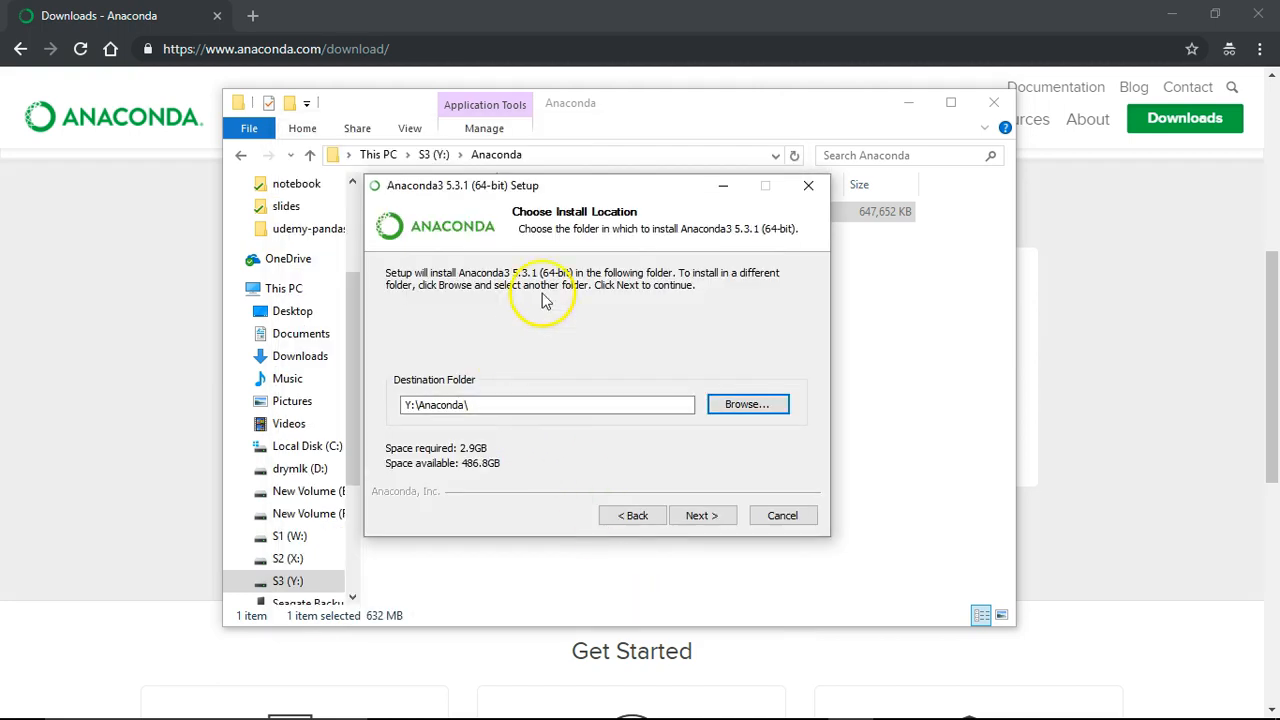
left_click_drag(600, 190, 578, 193)
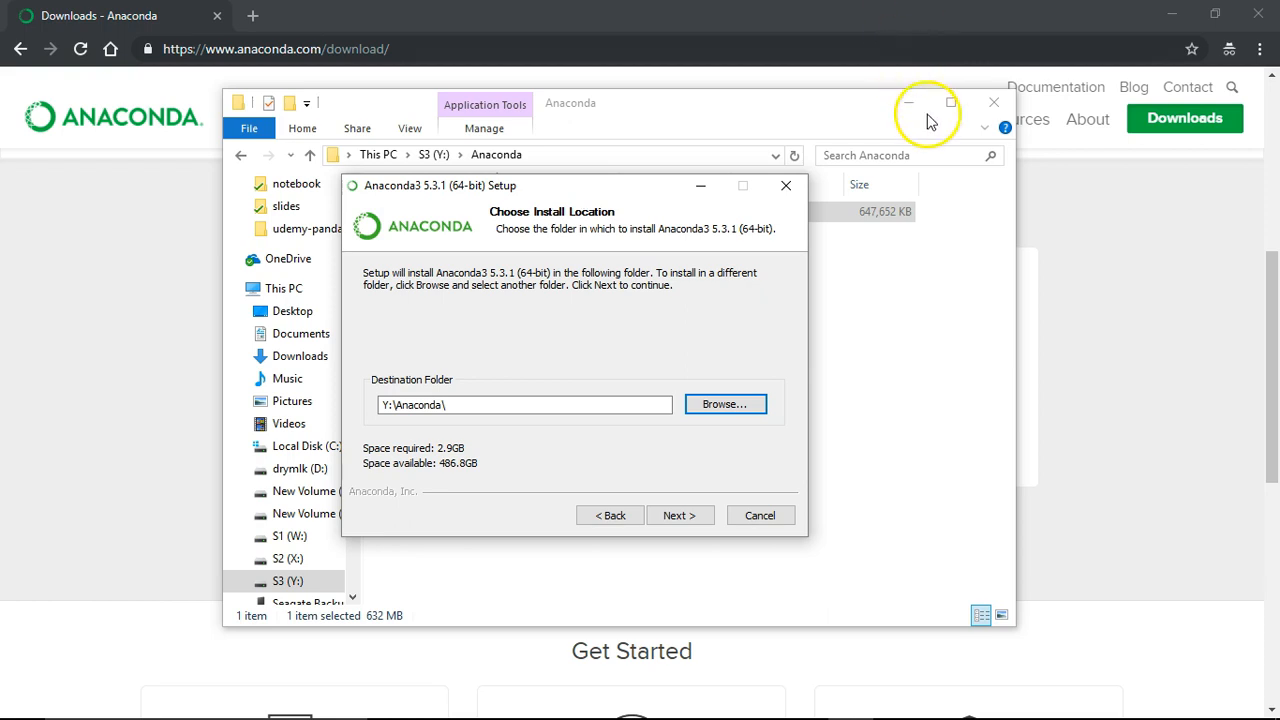
left_click(692, 518)
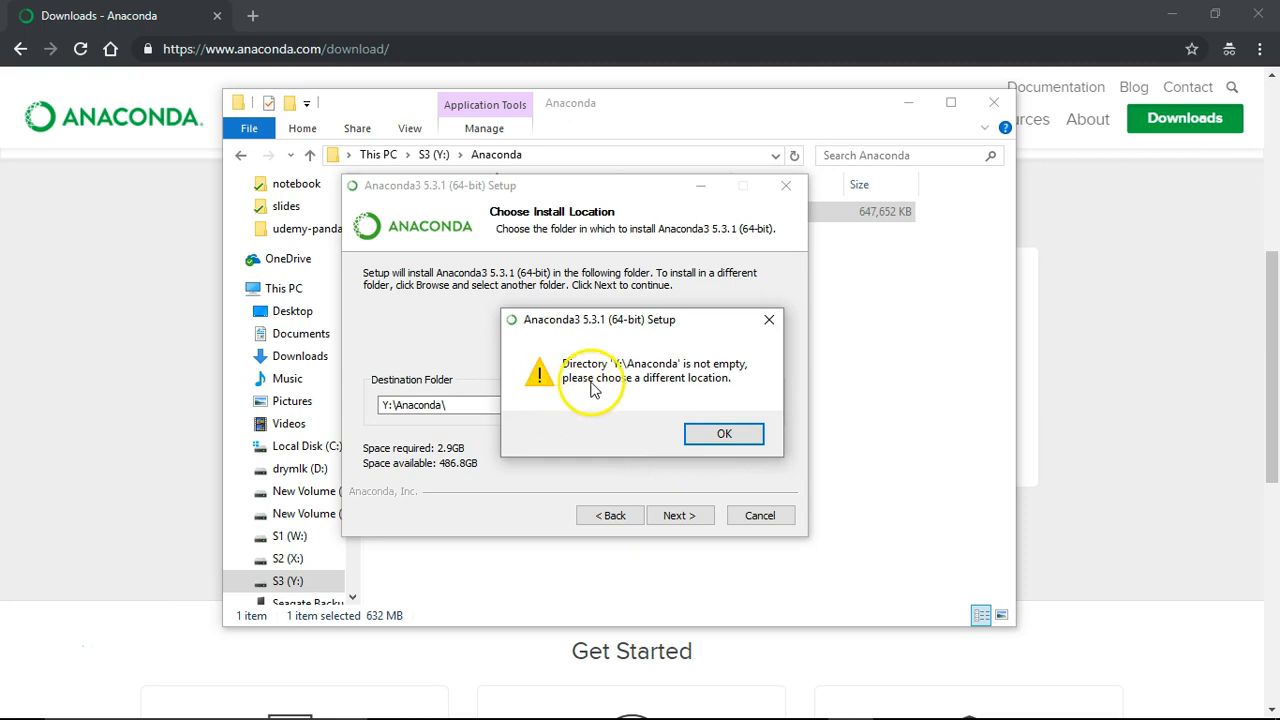
left_click(724, 435)
left_click(880, 380)
Create a new folder named Anaconda inside Y:\Anaconda.
left_click_drag(623, 114, 779, 100)
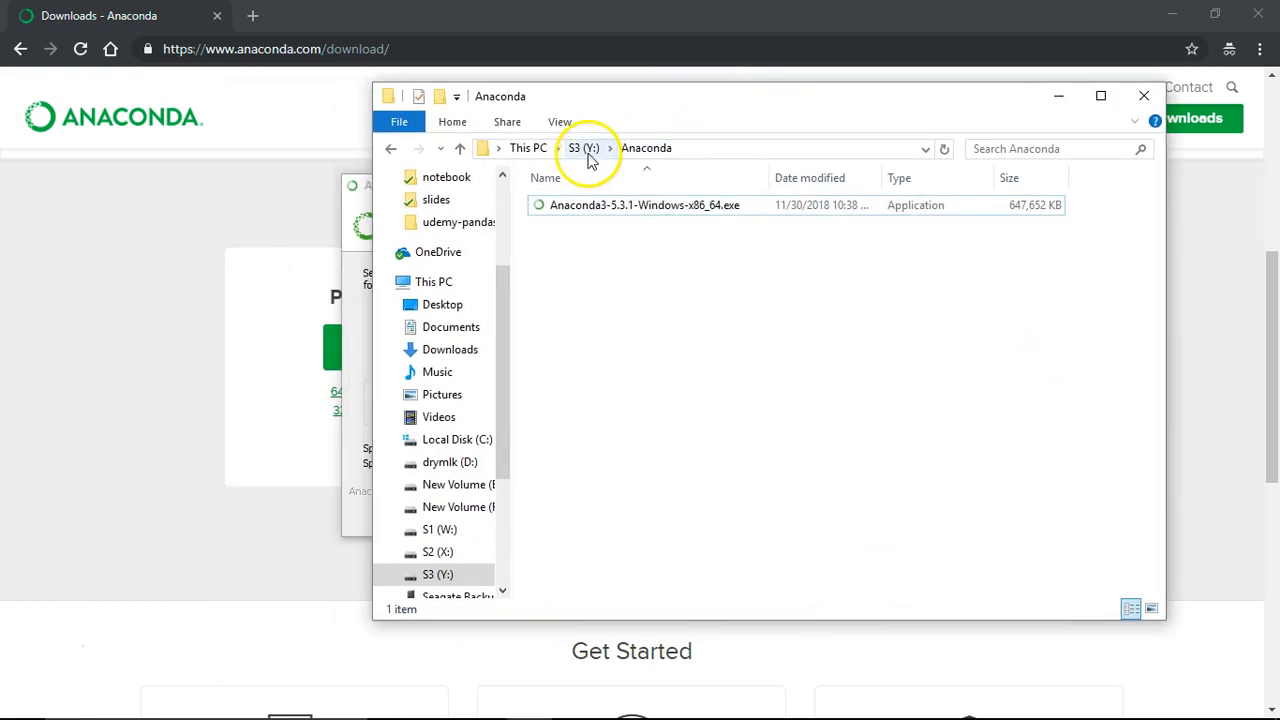
right_click(585, 257)
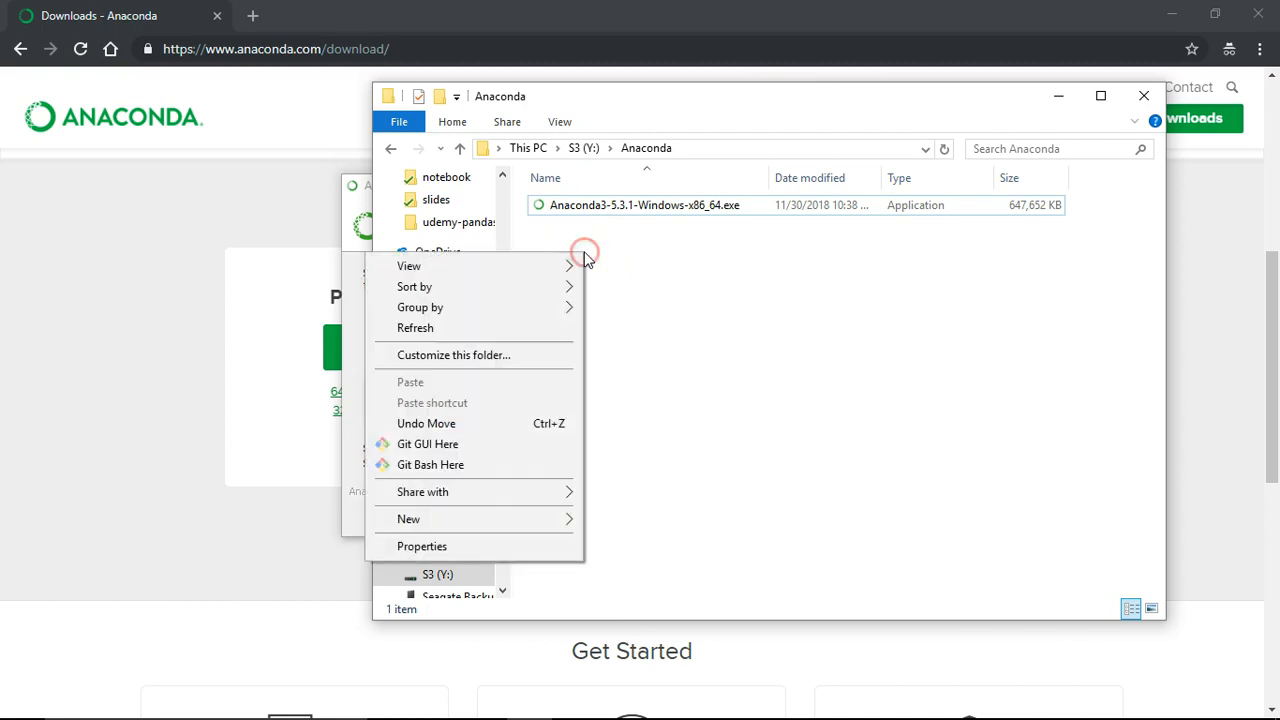
mouse_move(567, 521)
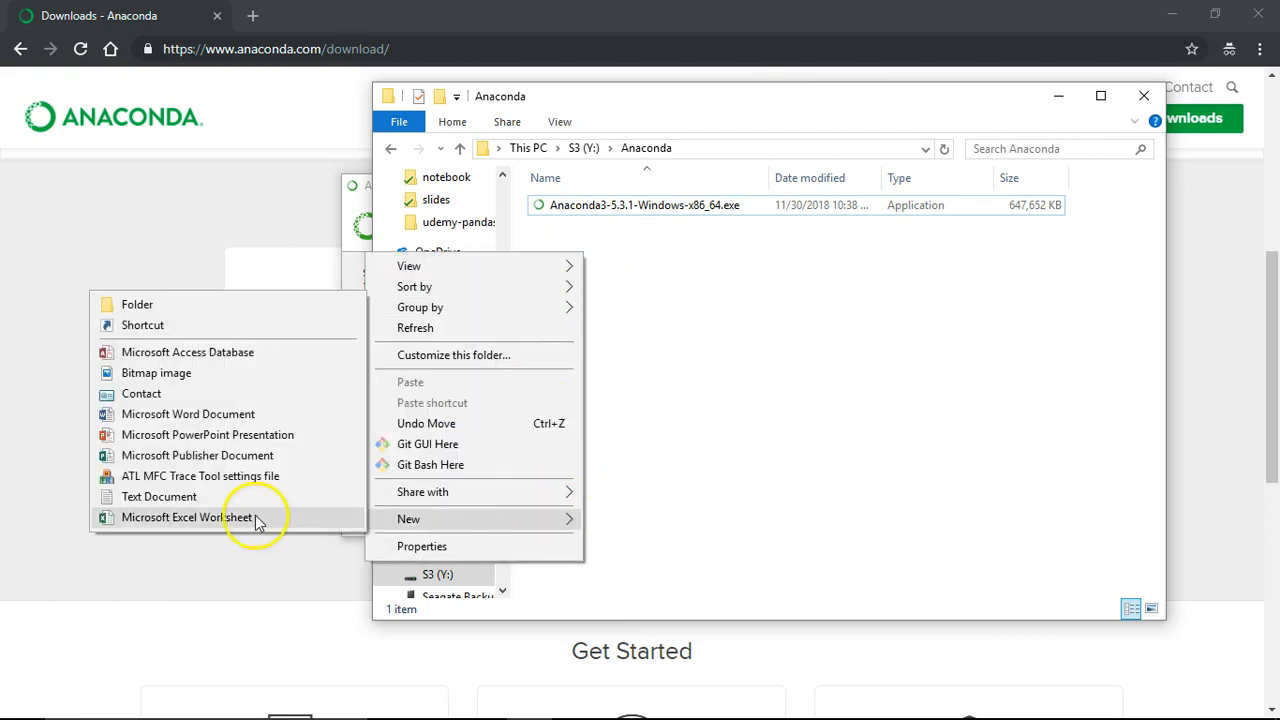
left_click(183, 304)
type("Anaconda")
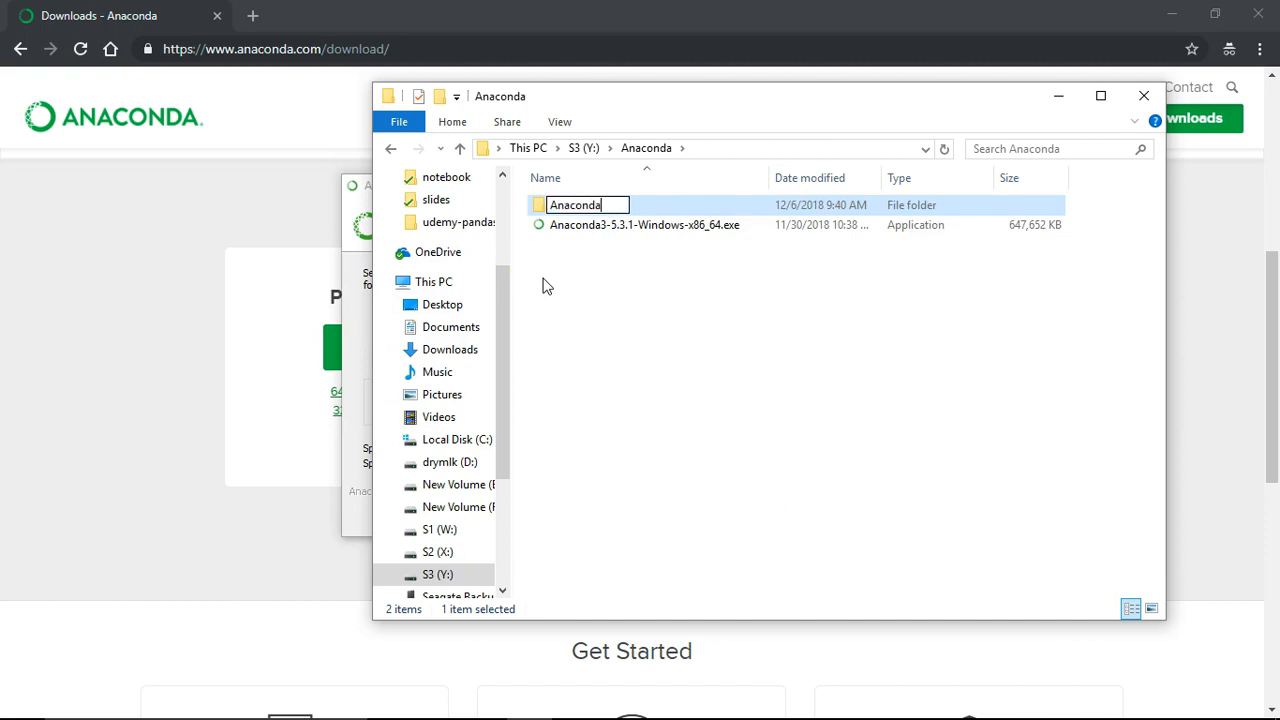
key("Return")
key("Return")
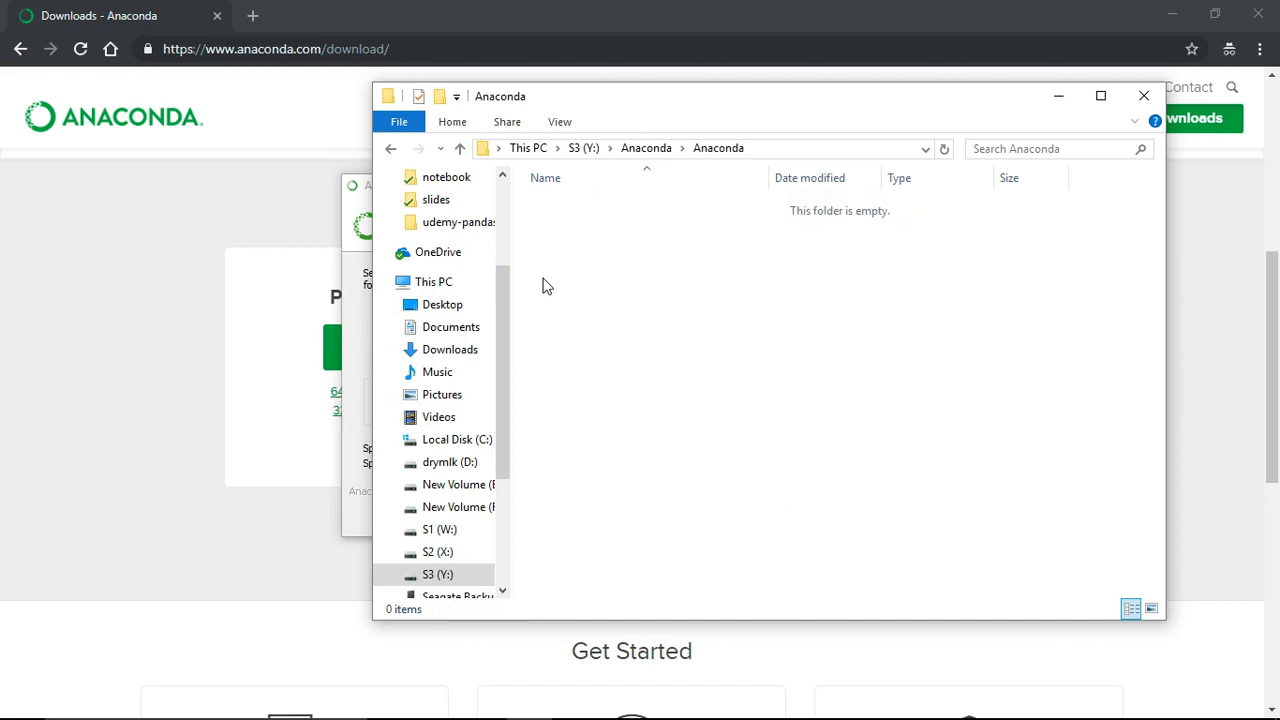
Copy the new folder's path and paste it as the destination, Y:\Anaconda\Anaconda.
left_click(775, 149)
key("ctrl+c")
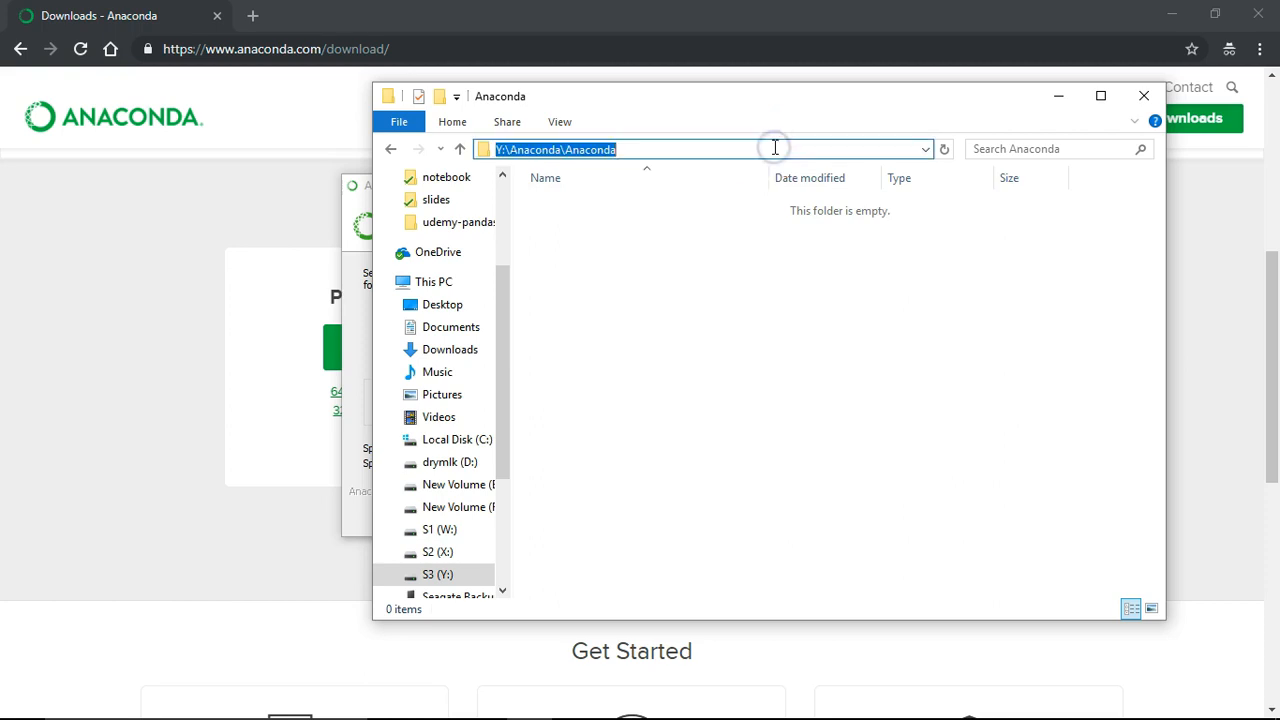
left_click_drag(664, 97, 794, 103)
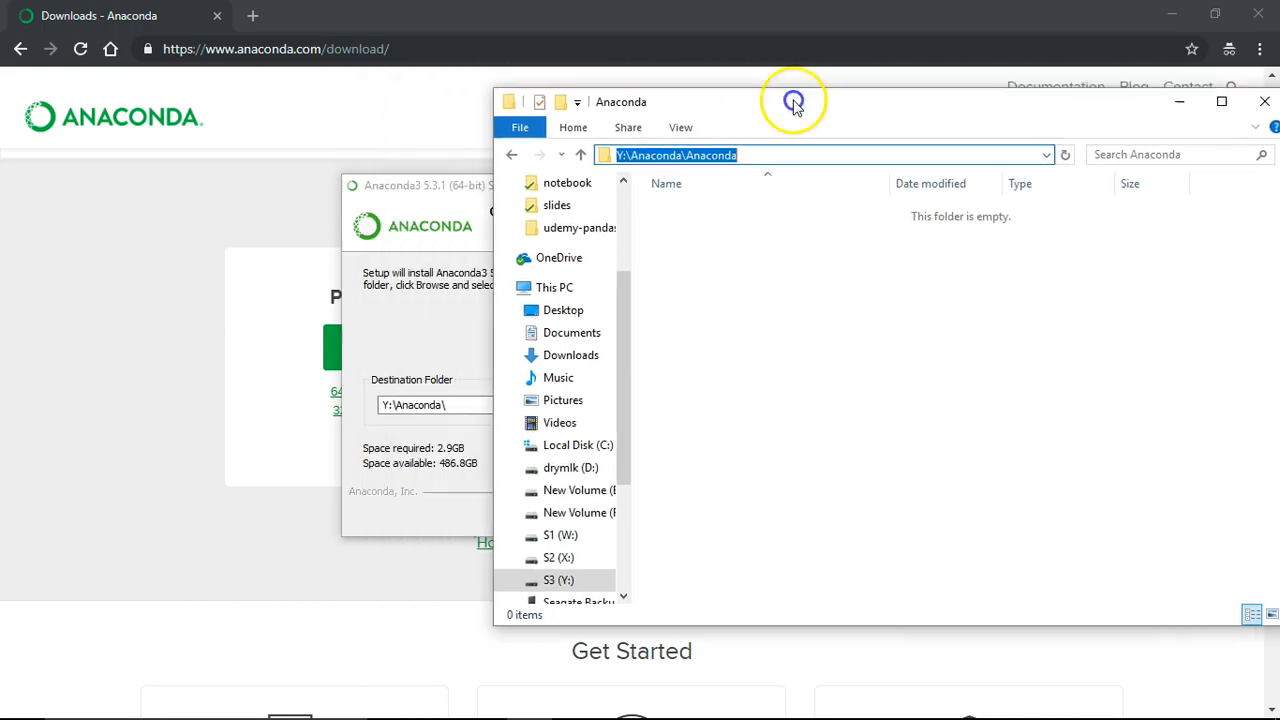
left_click(463, 188)
left_click_drag(440, 406, 304, 413)
key("ctrl+v")
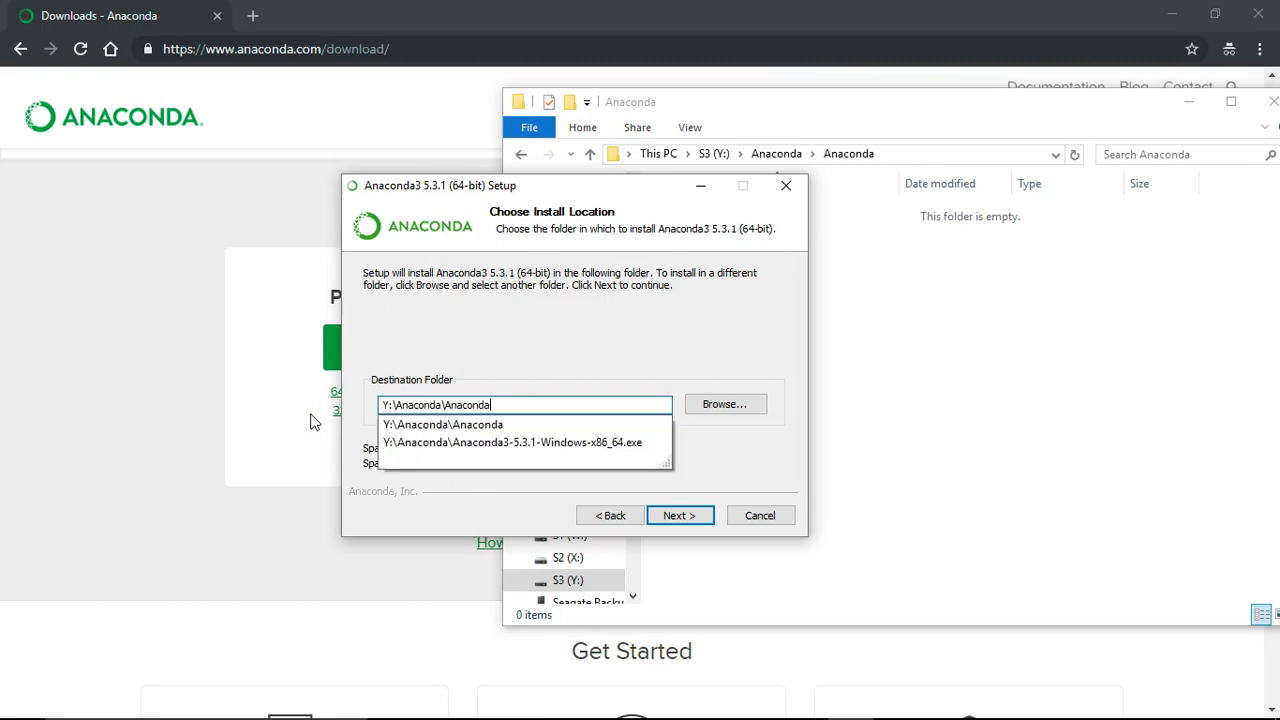
Accept Y:\Anaconda\Anaconda, untick 'Register Anaconda as my default Python 3.7', and start installing.
left_click(530, 350)
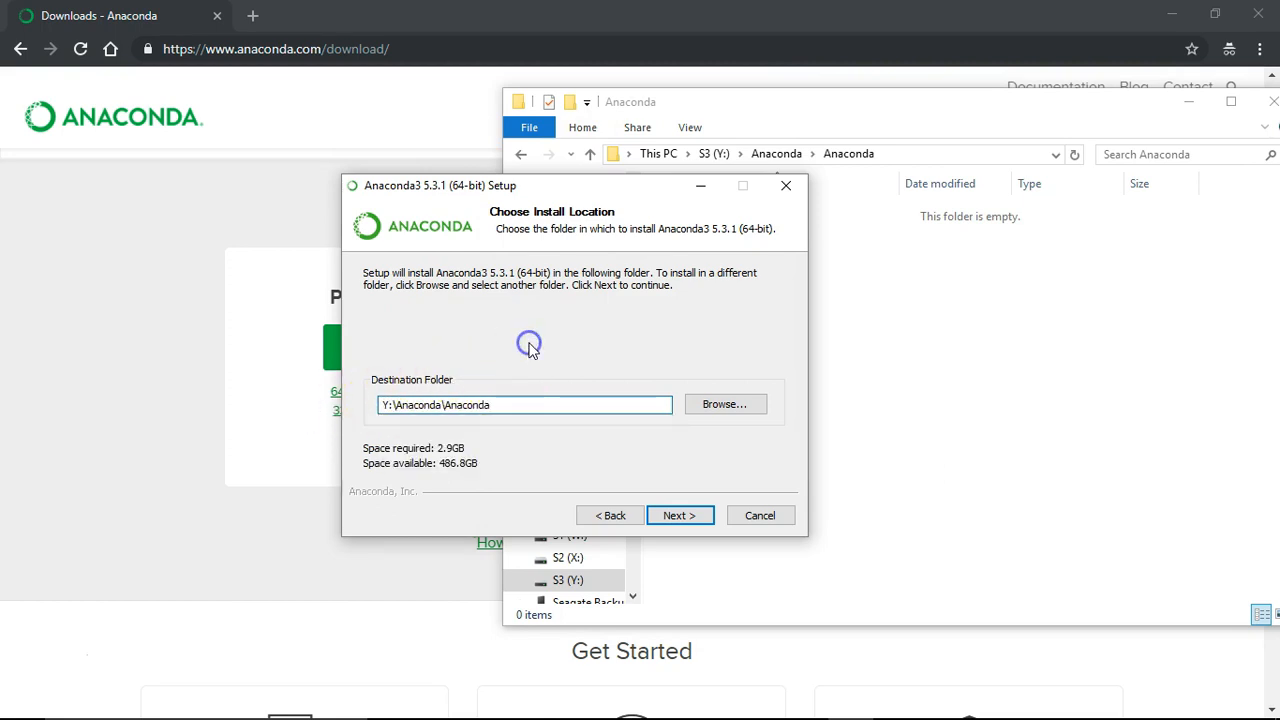
left_click(676, 516)
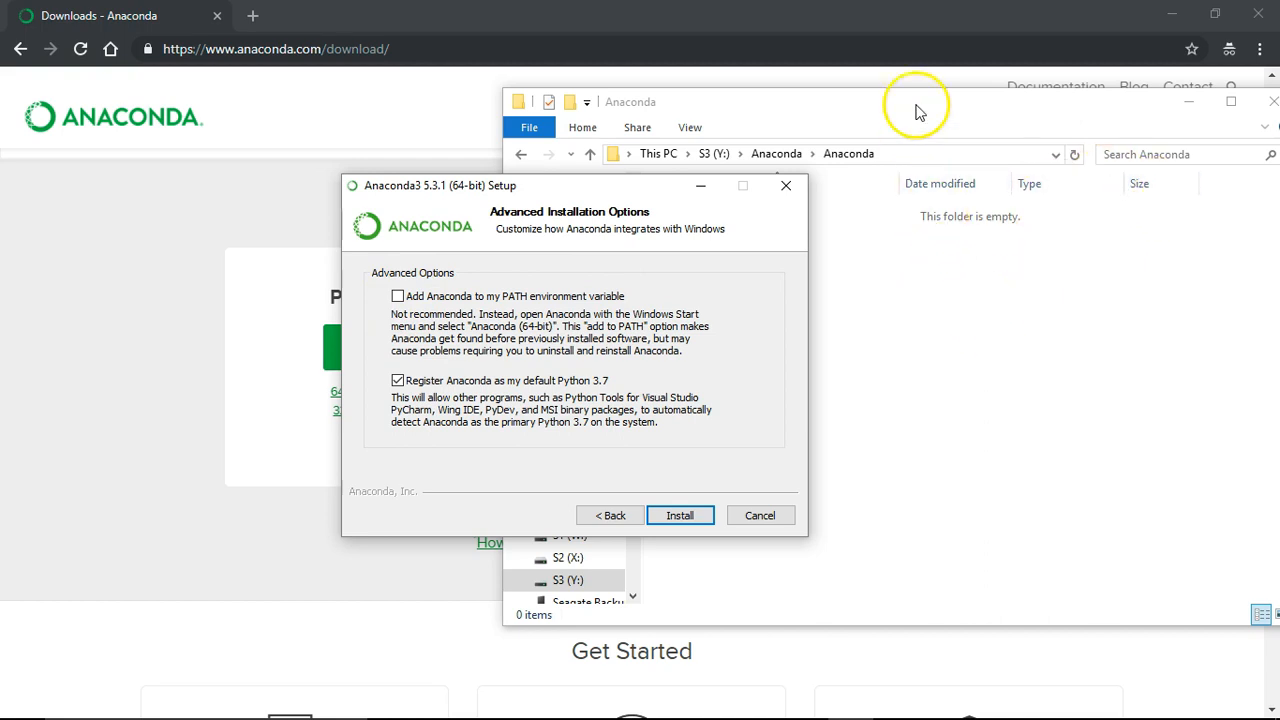
left_click_drag(916, 108, 930, 108)
left_click(430, 328)
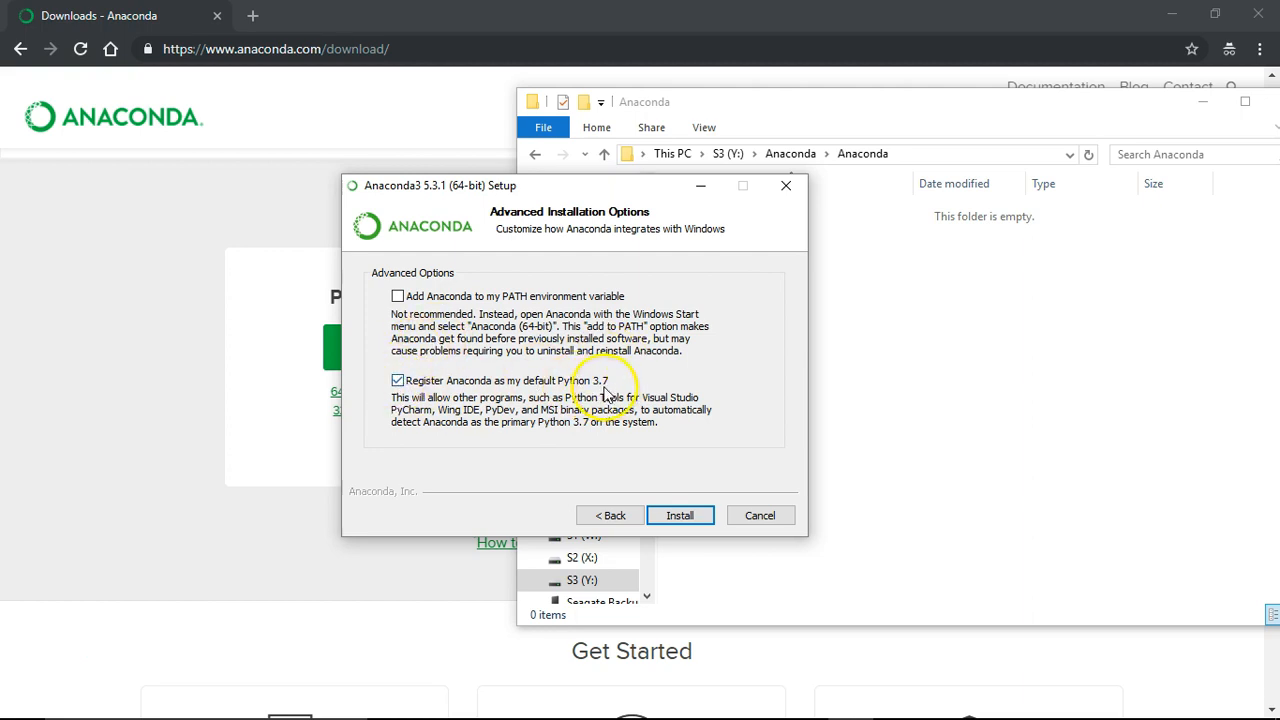
left_click(397, 383)
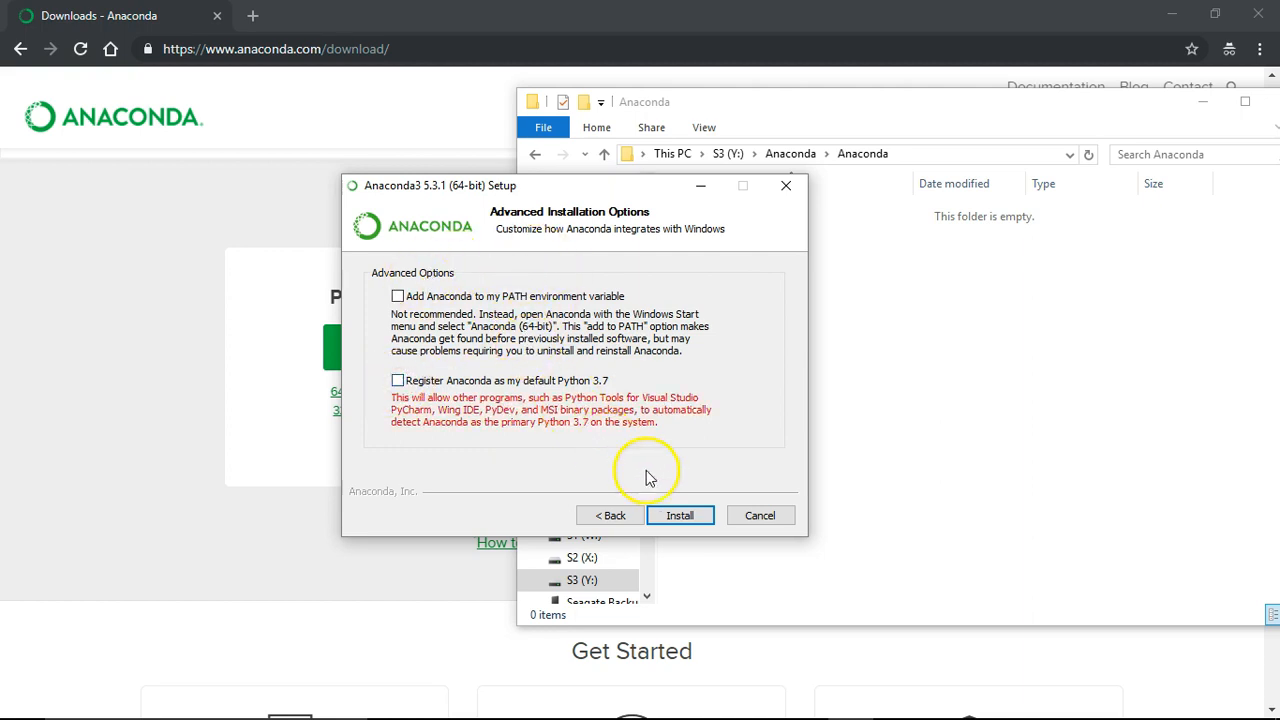
left_click(681, 516)
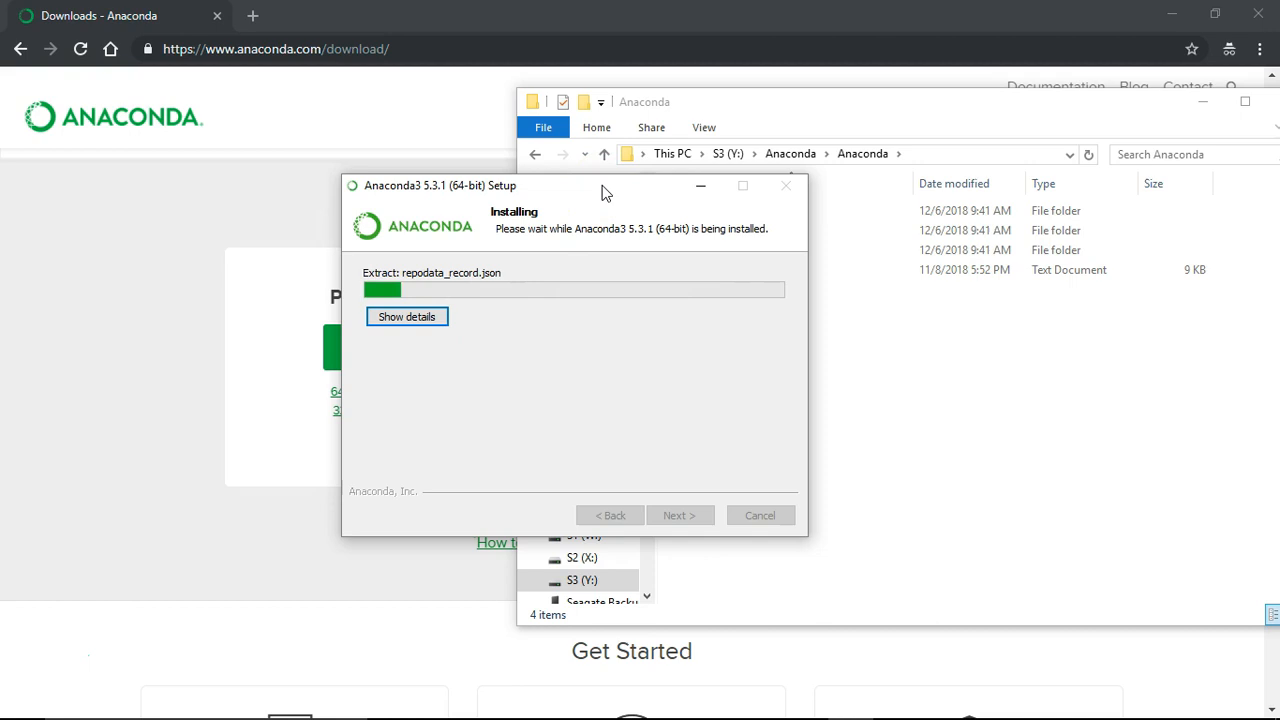
Skip the VS Code install, untick both Anaconda Cloud and Getting Started options, and finish setup.
left_click_drag(603, 192, 597, 190)
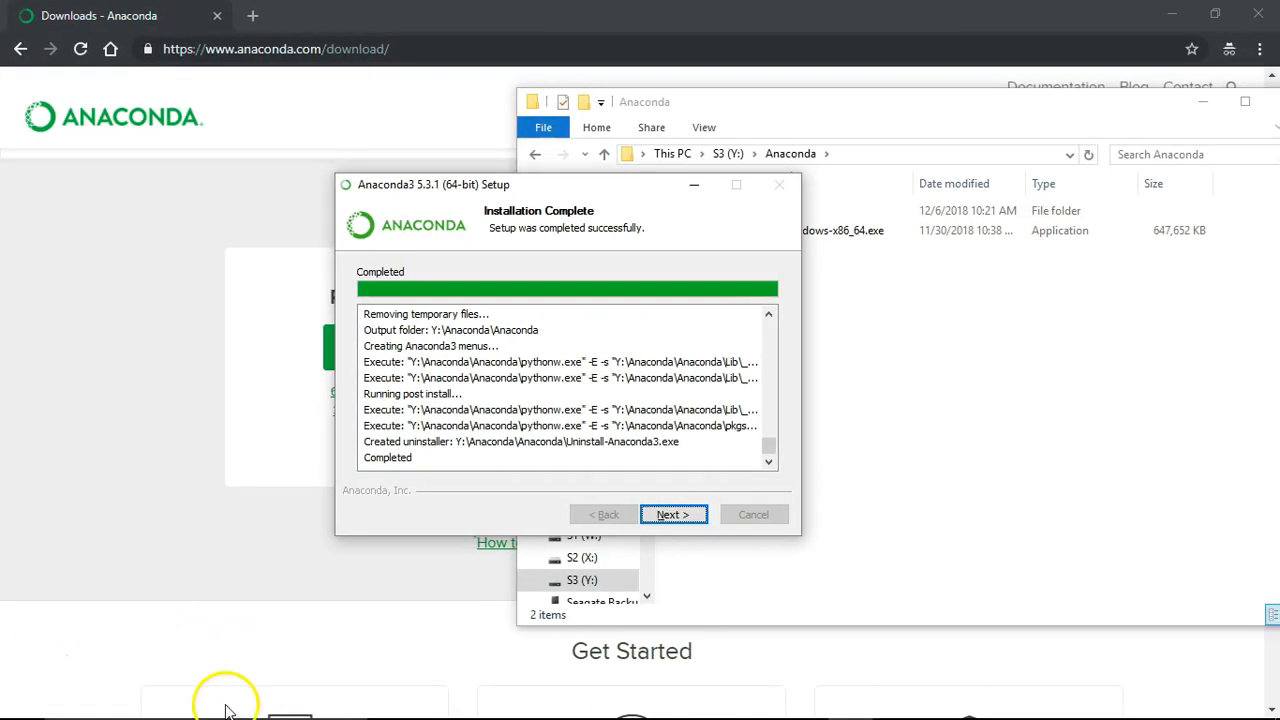
left_click(664, 516)
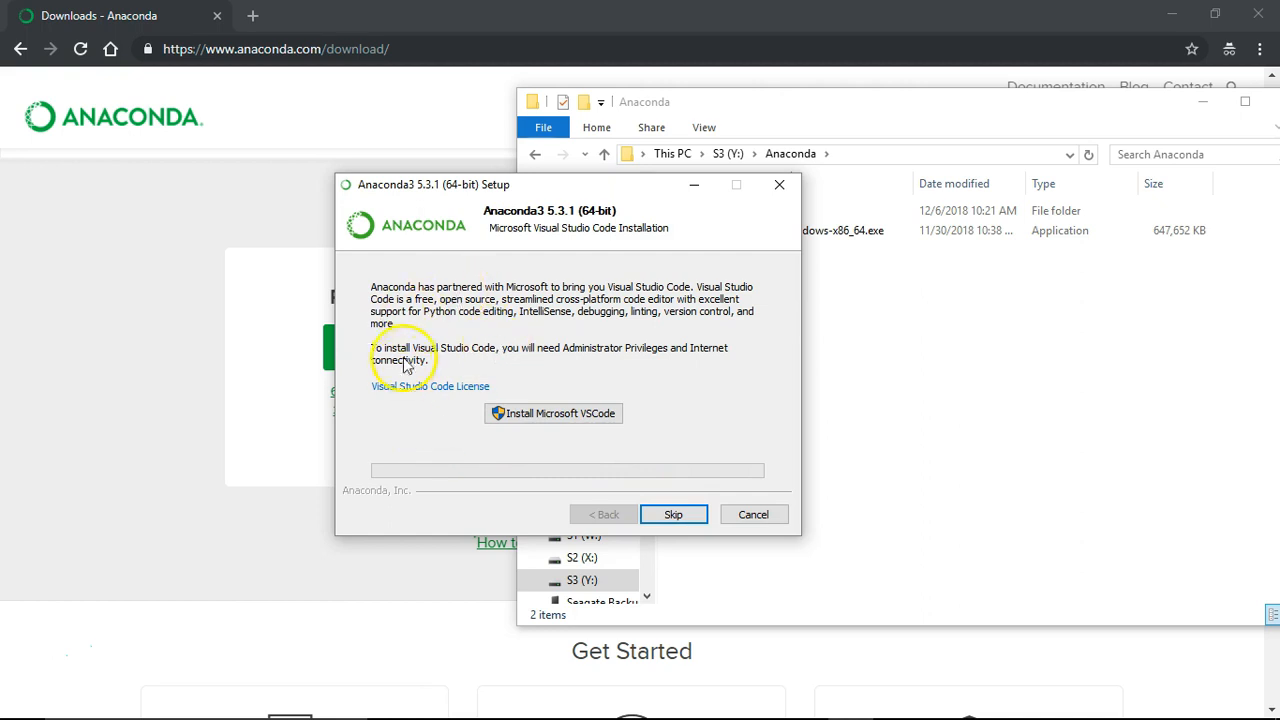
left_click(673, 515)
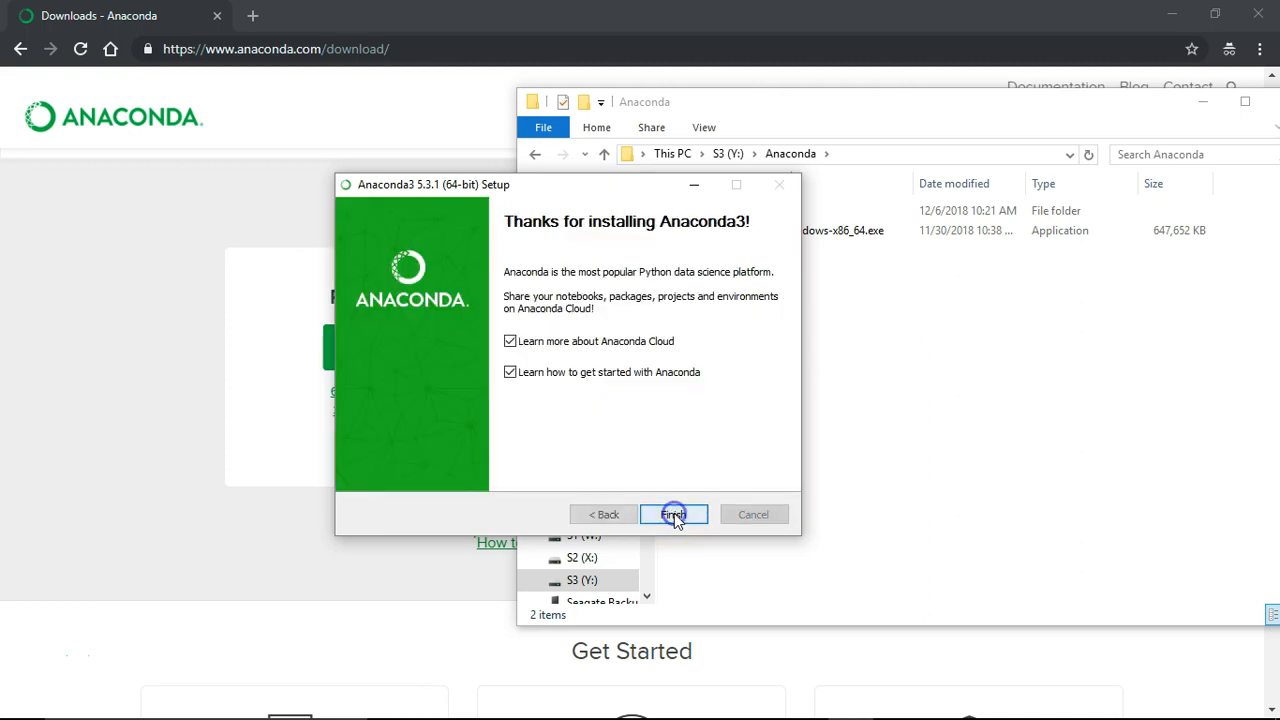
left_click(511, 343)
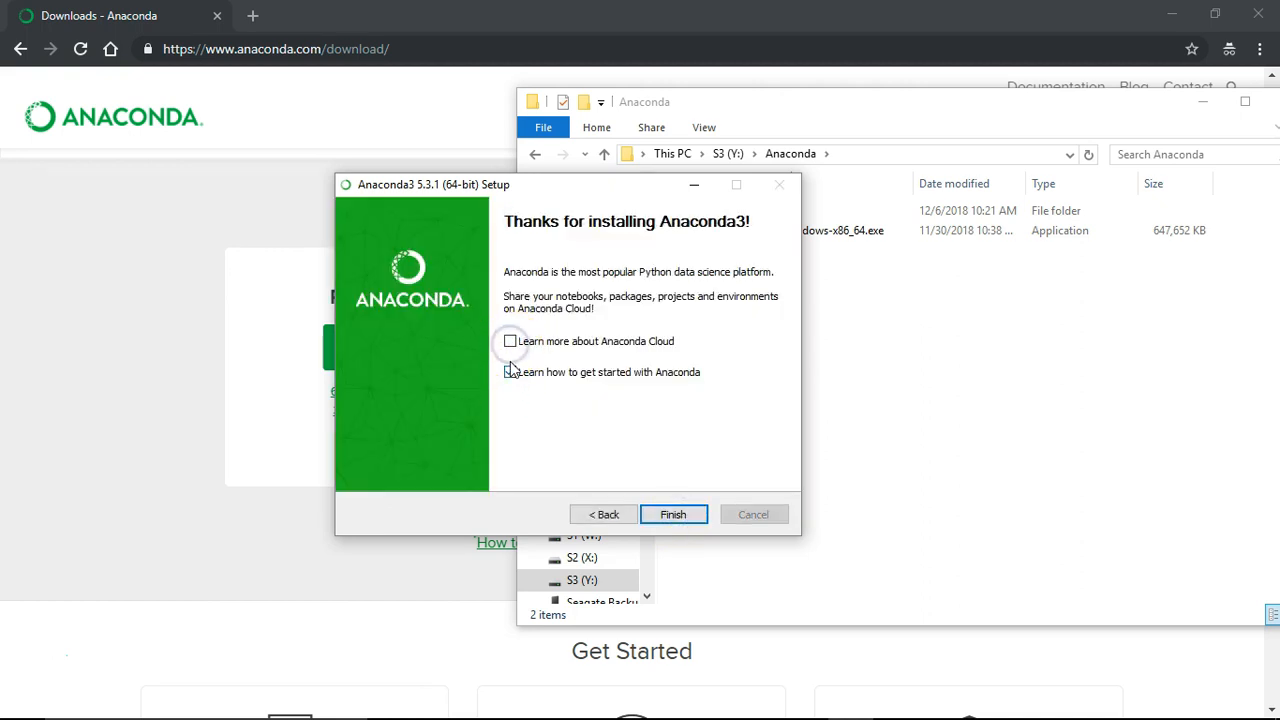
left_click(510, 372)
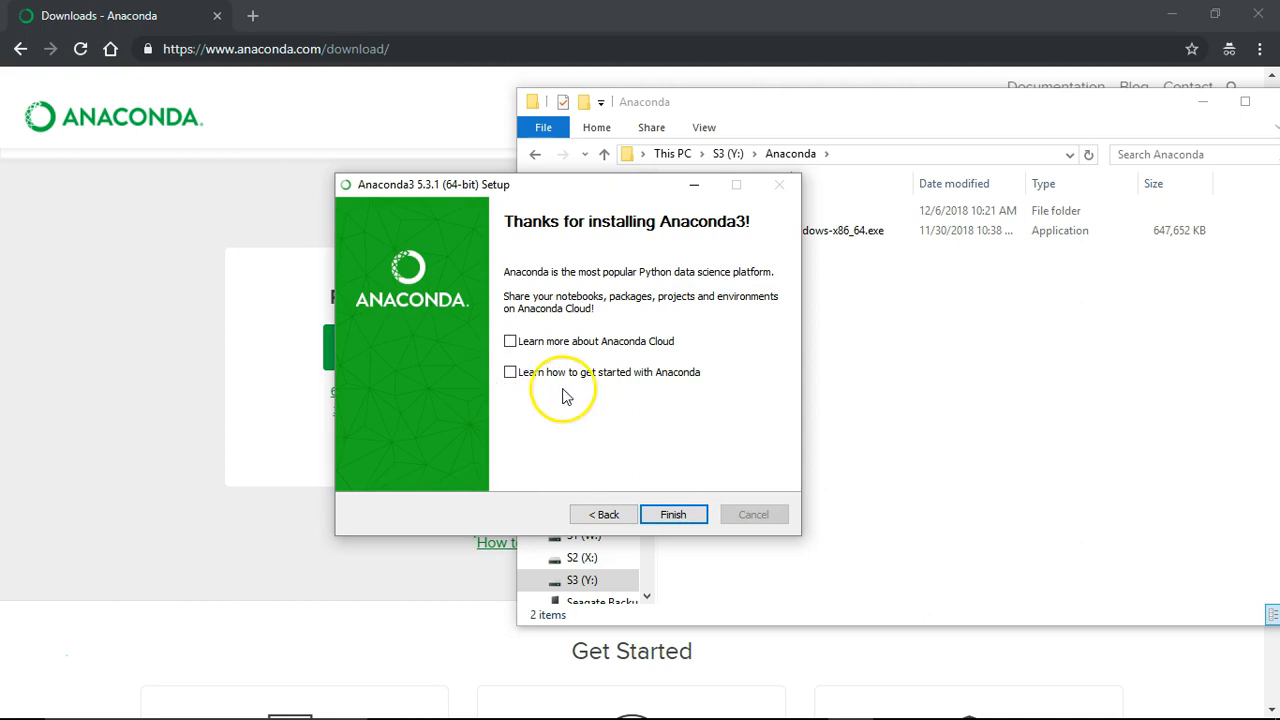
left_click(677, 519)
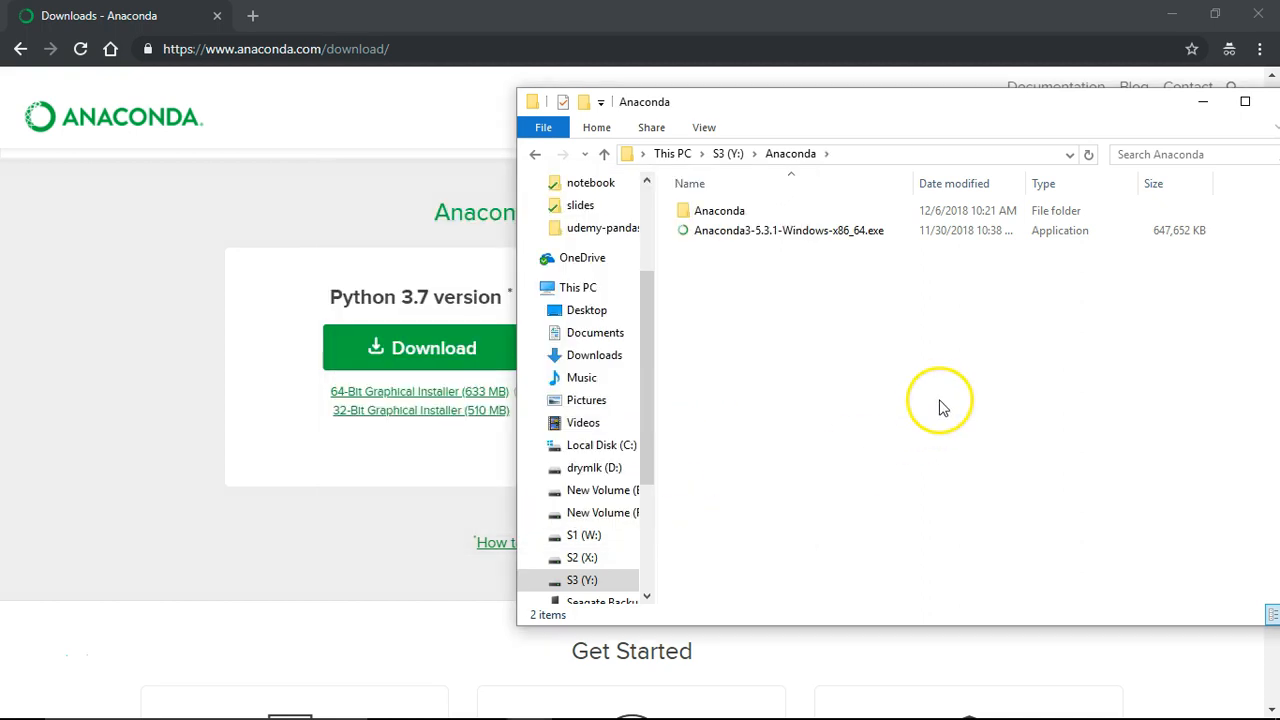